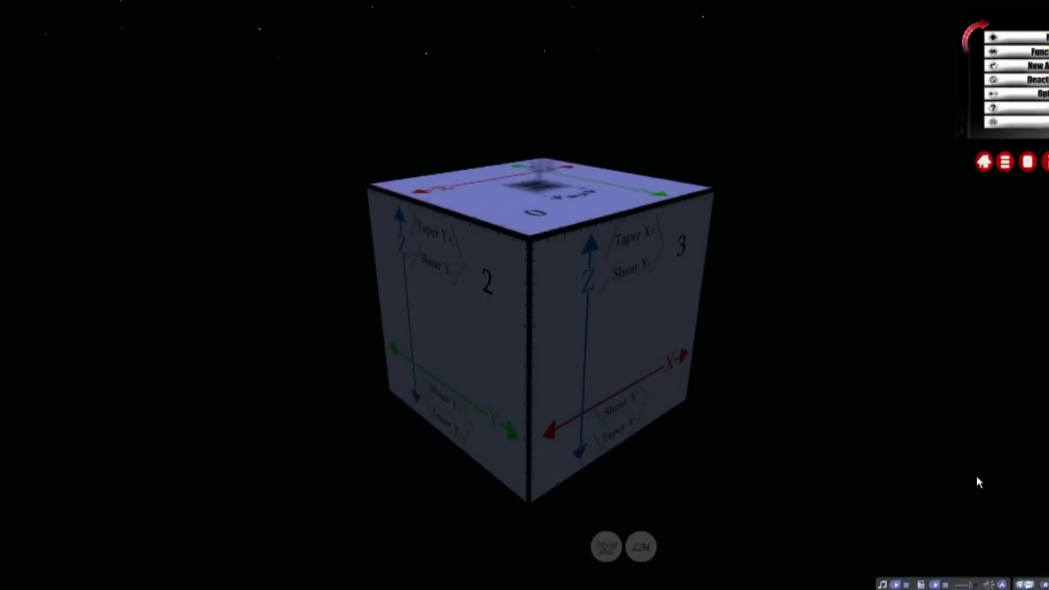
Activate the cube's building controls and deactivate them again, twice in a row.
right_click(622, 290)
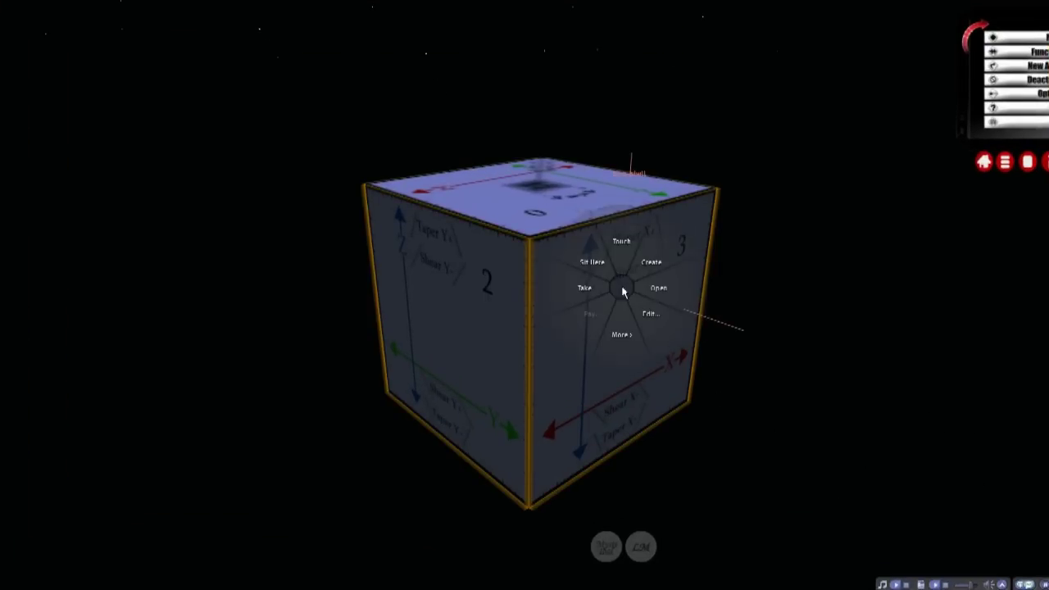
click(621, 241)
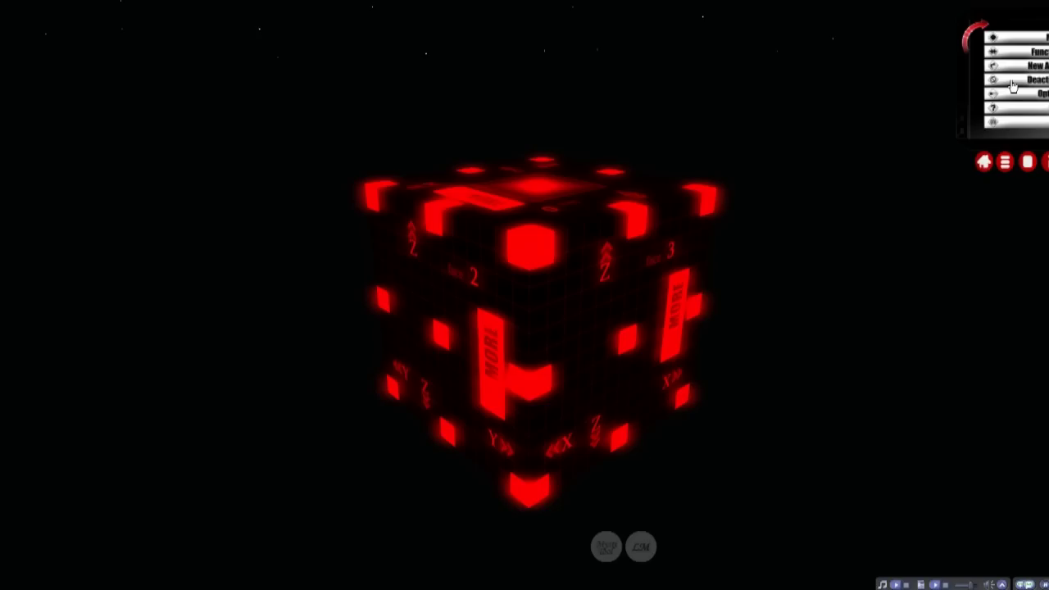
click(1013, 86)
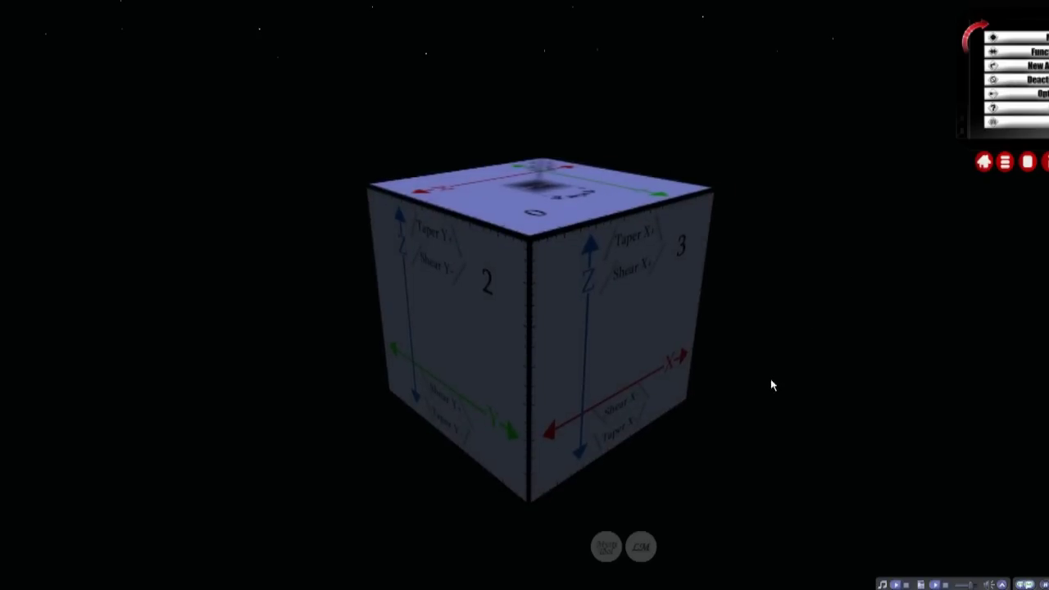
right_click(623, 290)
click(621, 237)
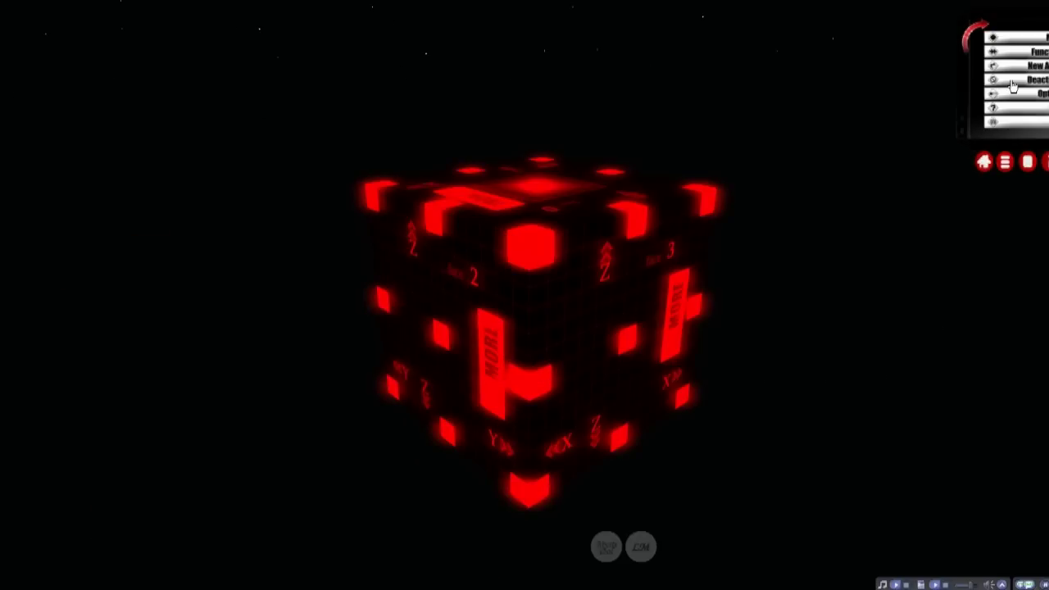
click(1013, 85)
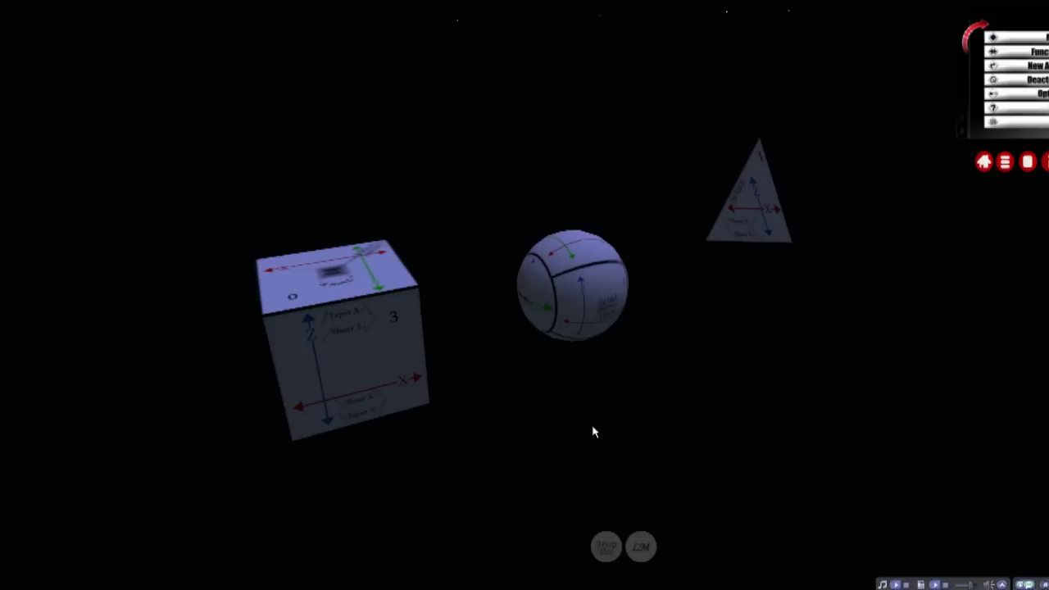
Activate the building controls on the box and the sphere and view their control faces up close.
right_click(371, 320)
click(368, 316)
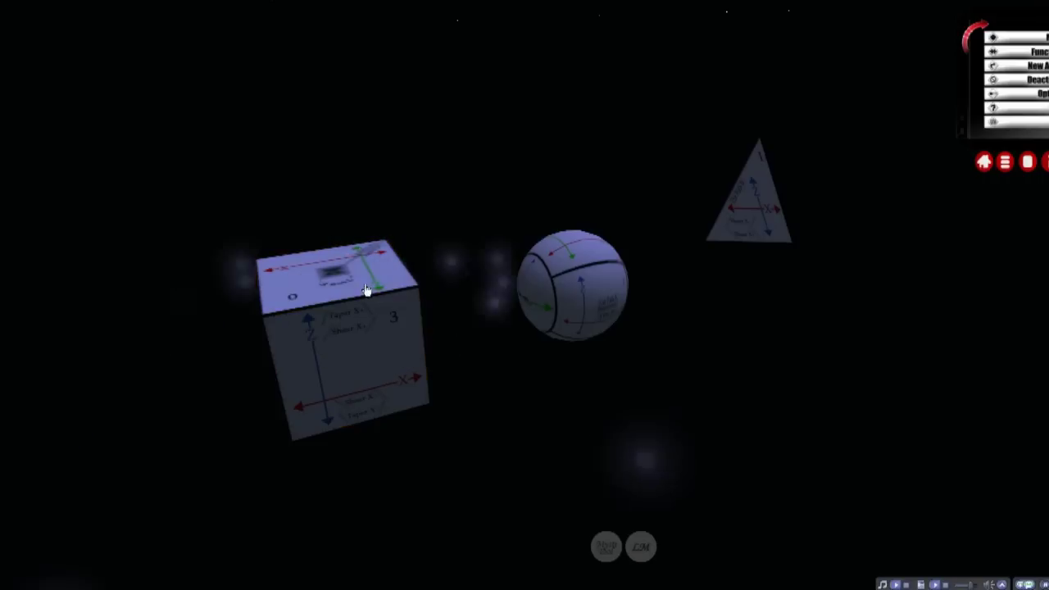
right_click(571, 304)
click(576, 279)
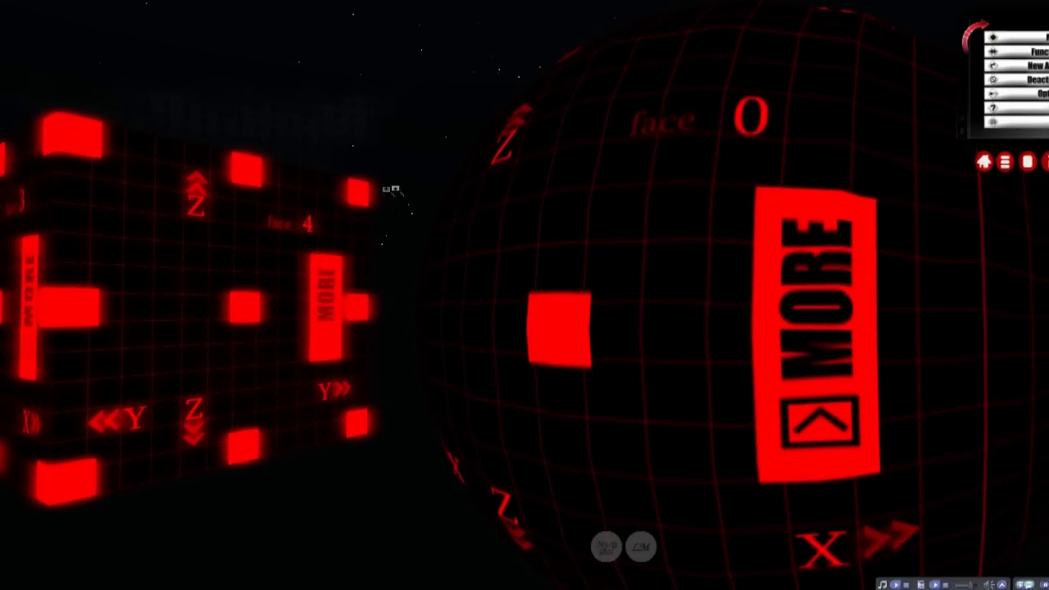
alt+drag(353, 189, 356, 139)
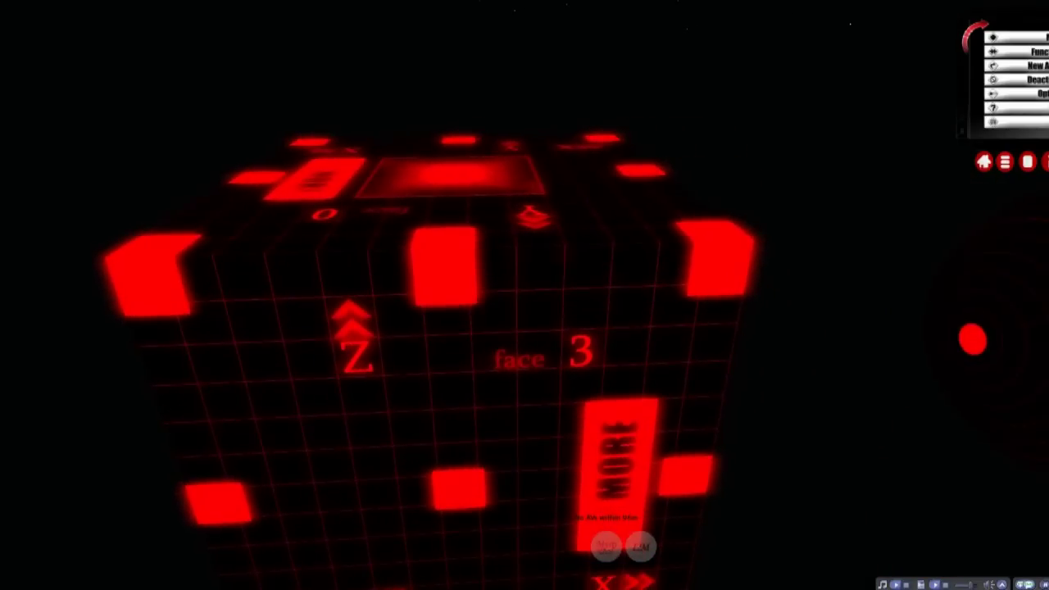
alt+click(1040, 298)
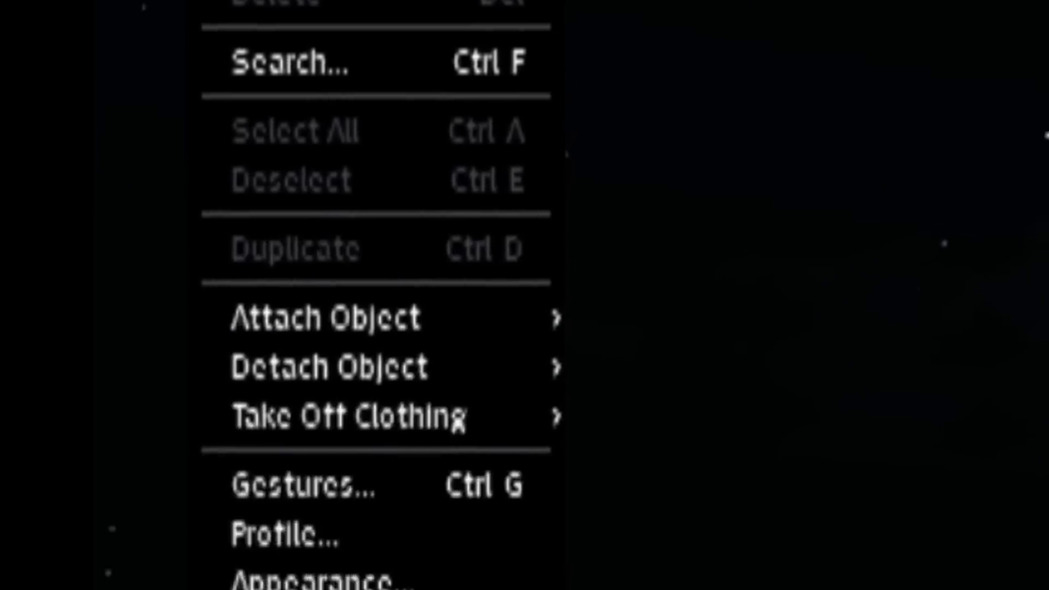
click(265, 402)
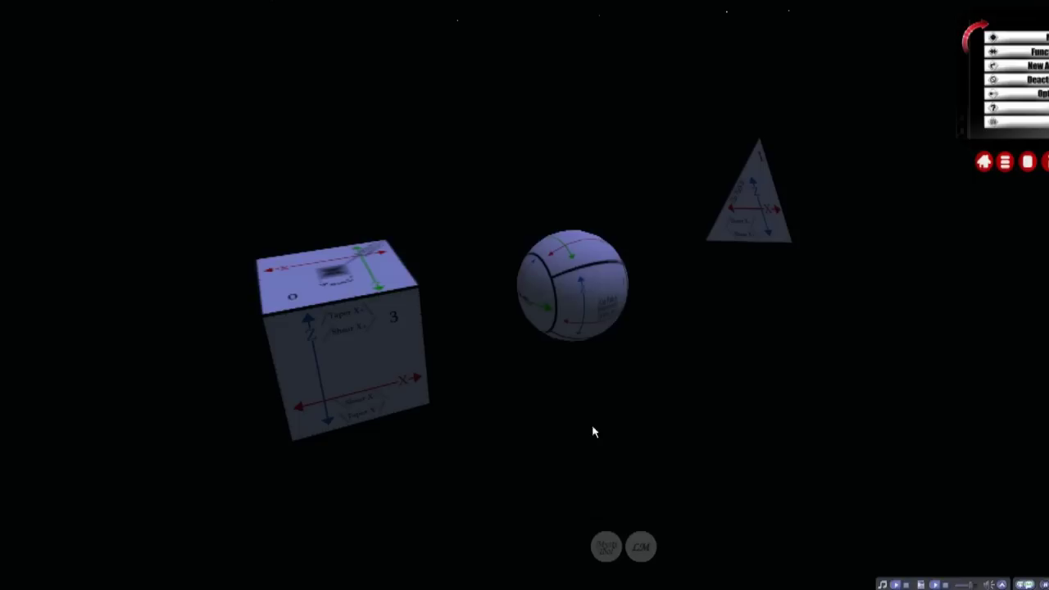
Activate the box again and bring up the object options for the sphere.
right_click(369, 319)
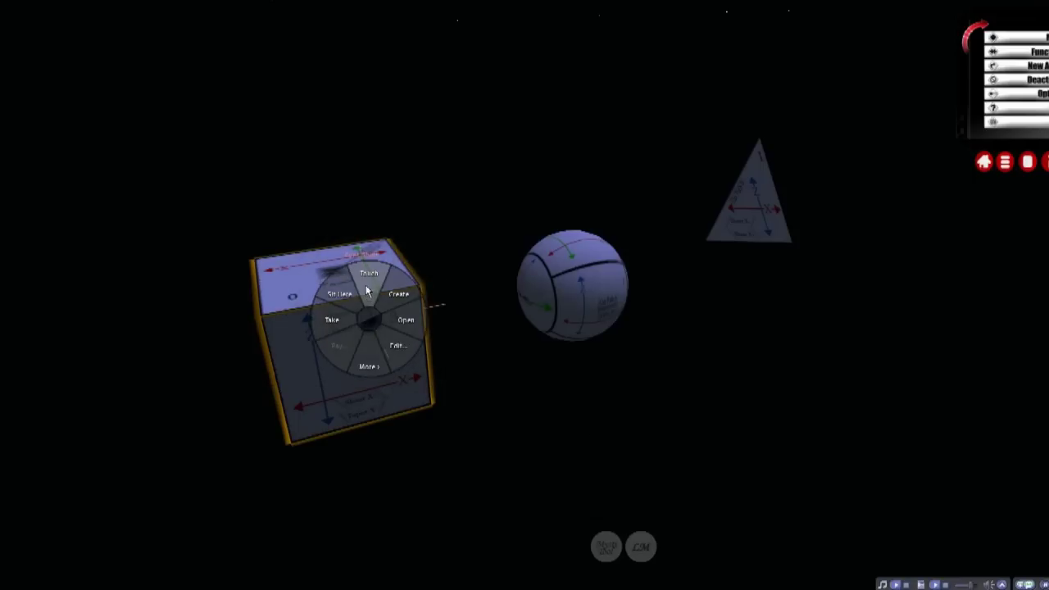
click(367, 288)
right_click(568, 304)
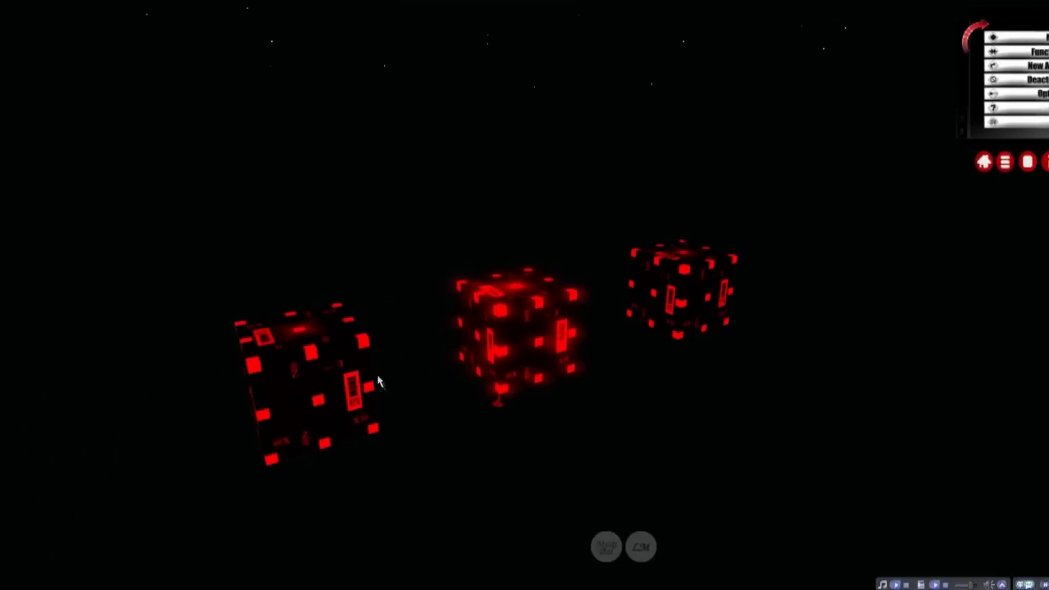
Snap the left cube beneath the middle cube and join the right cube to it using their corner points.
click(233, 442)
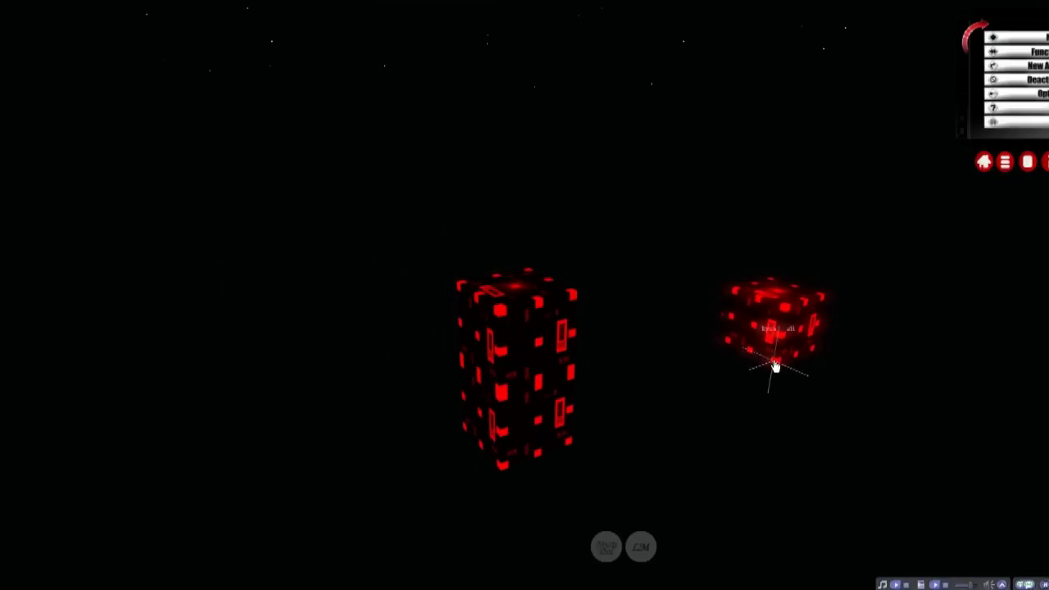
click(496, 314)
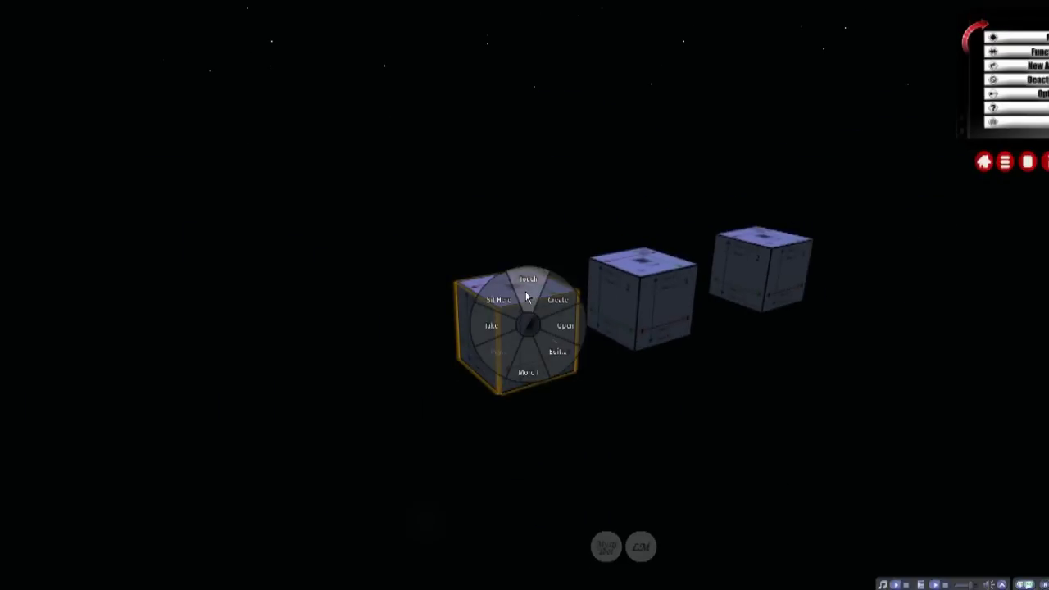
Activate the building controls on the remaining plain cubes in the row of three.
right_click(658, 315)
click(657, 280)
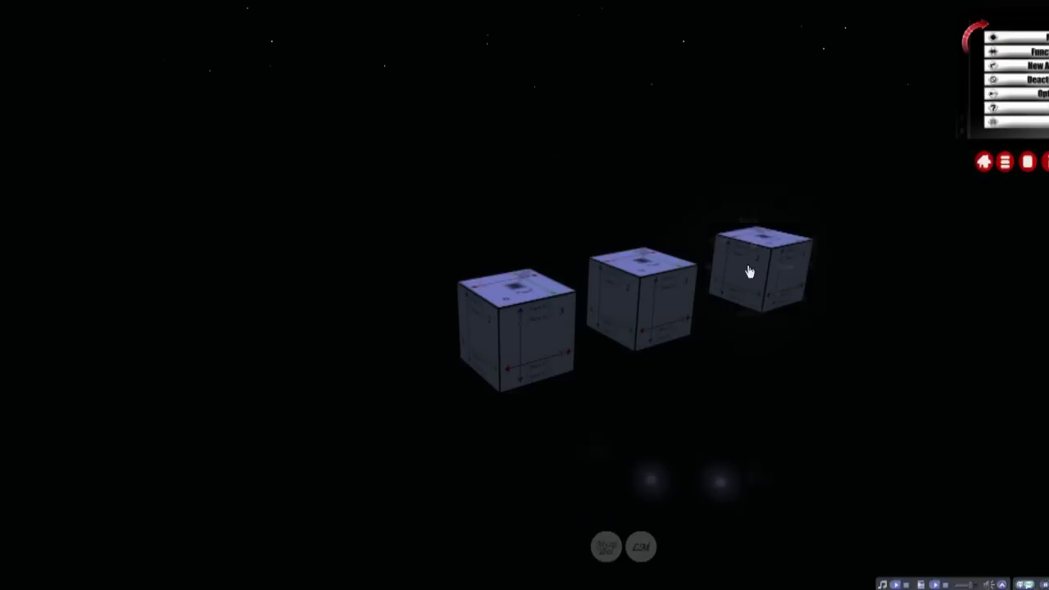
right_click(747, 267)
click(752, 238)
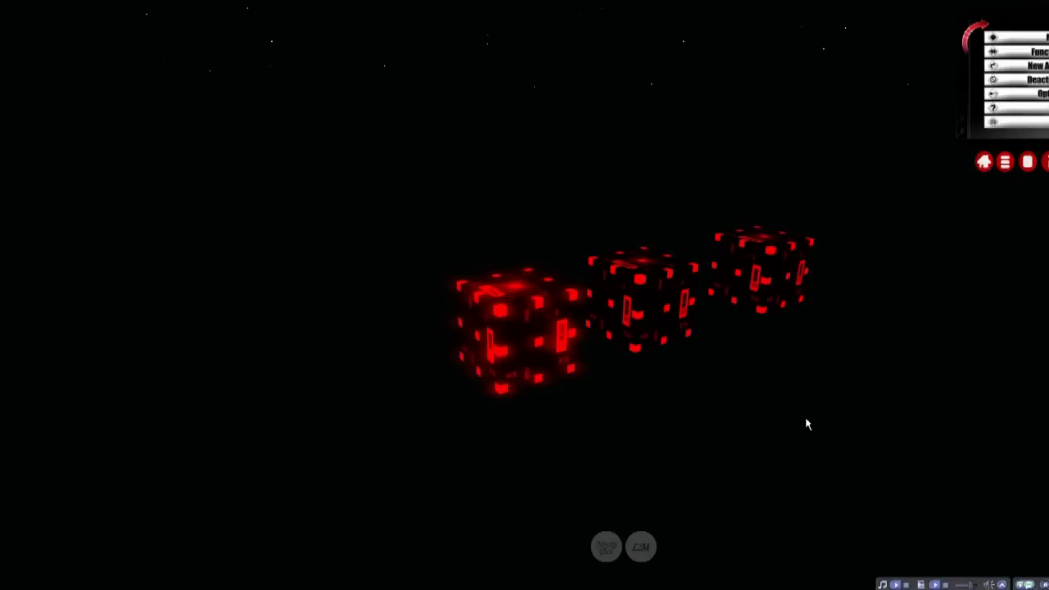
Snap the first cube's lower corner to the middle cube's top front corner, and snap the third cube against the middle one.
right_click(573, 371)
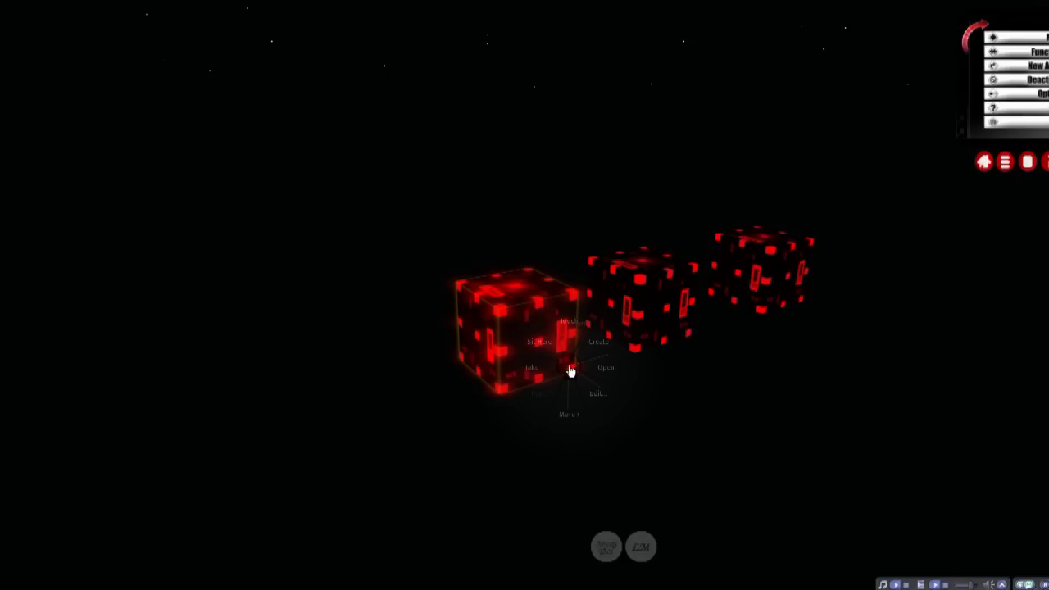
right_click(639, 281)
click(640, 247)
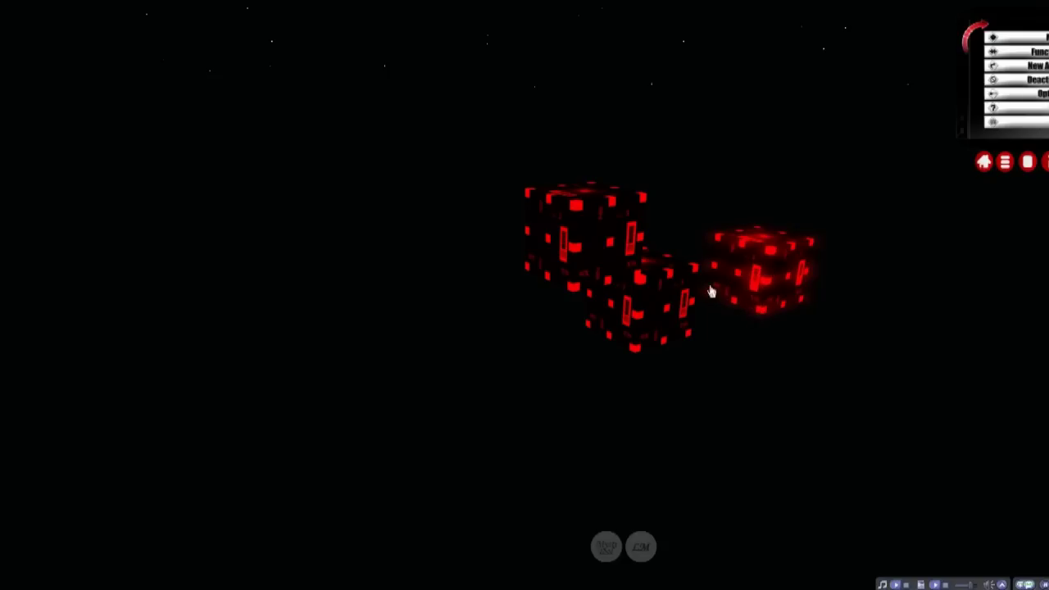
click(693, 307)
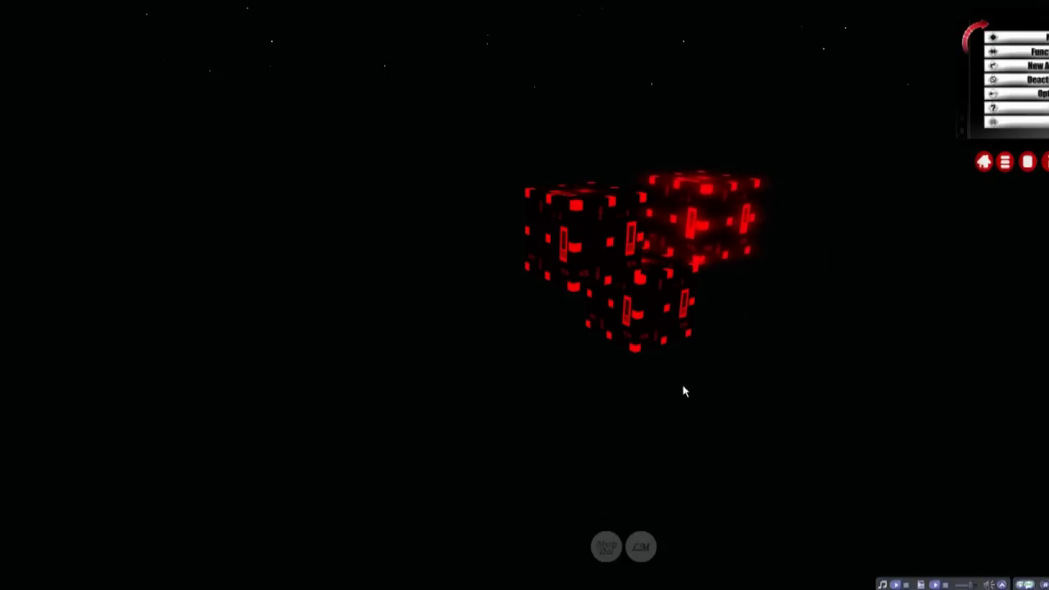
click(658, 333)
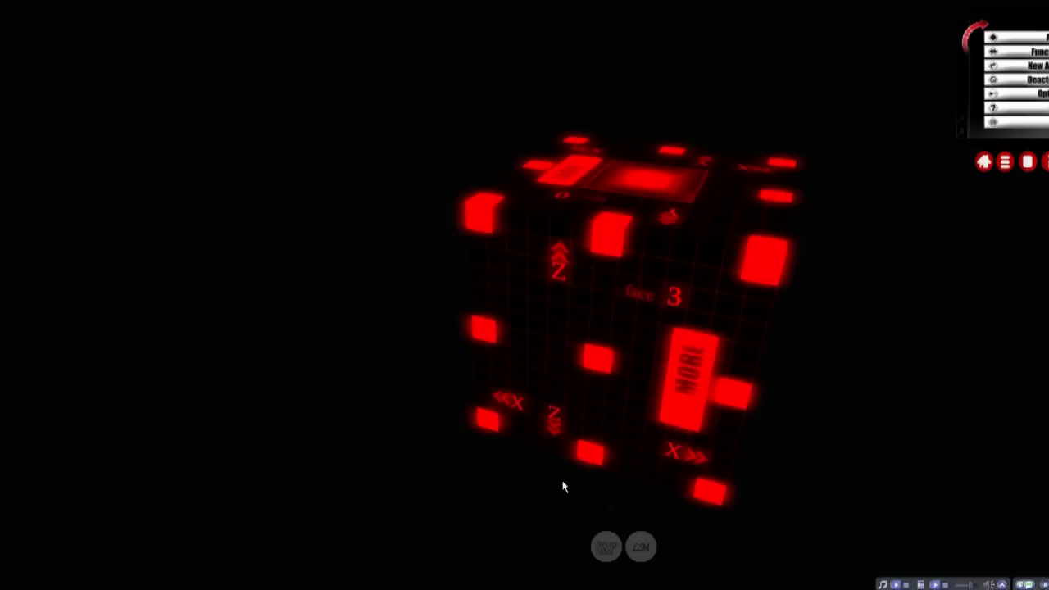
Touch the cube's control points at the face 3 upper corner, its edge midpoints and the top-face centre.
right_click(483, 215)
right_click(484, 328)
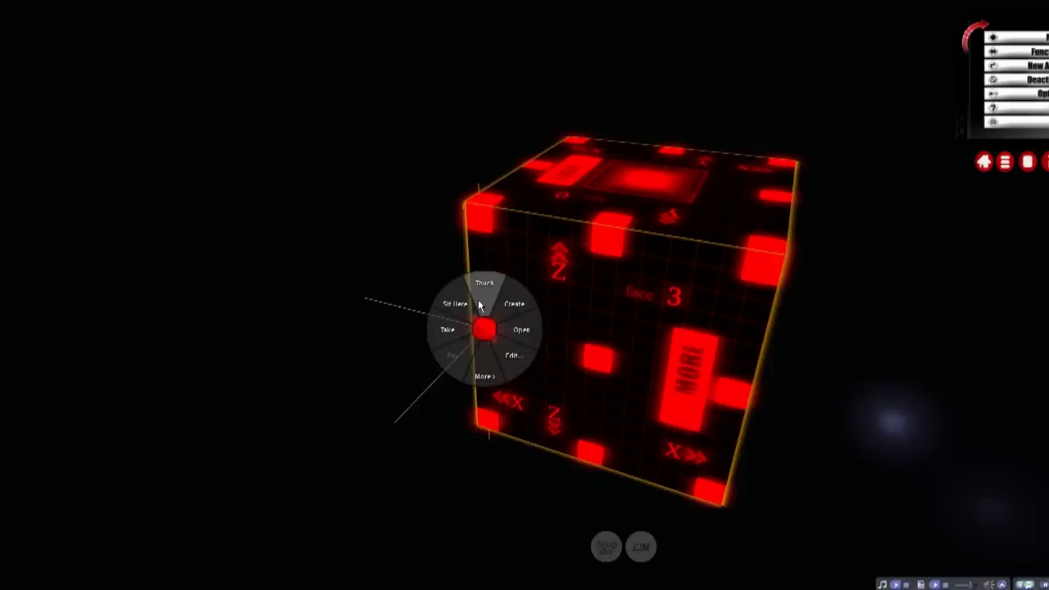
click(480, 304)
right_click(445, 334)
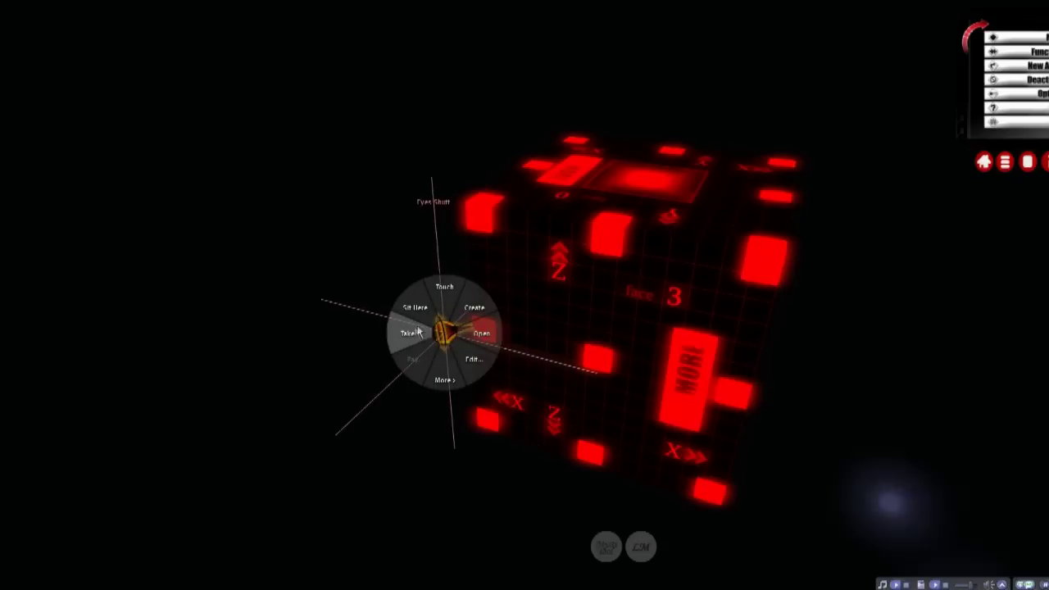
click(416, 332)
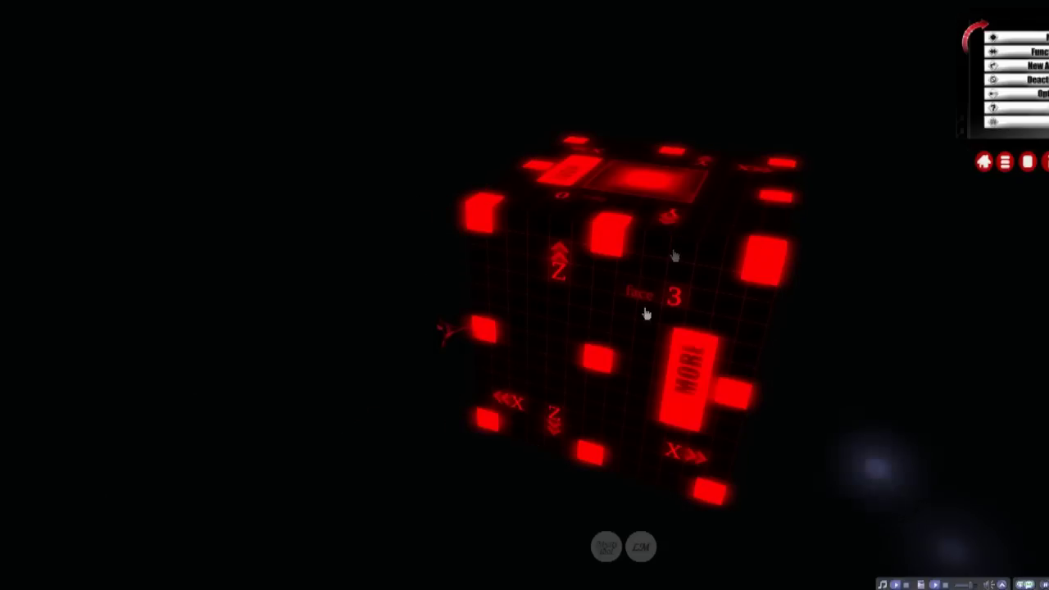
right_click(646, 181)
click(647, 145)
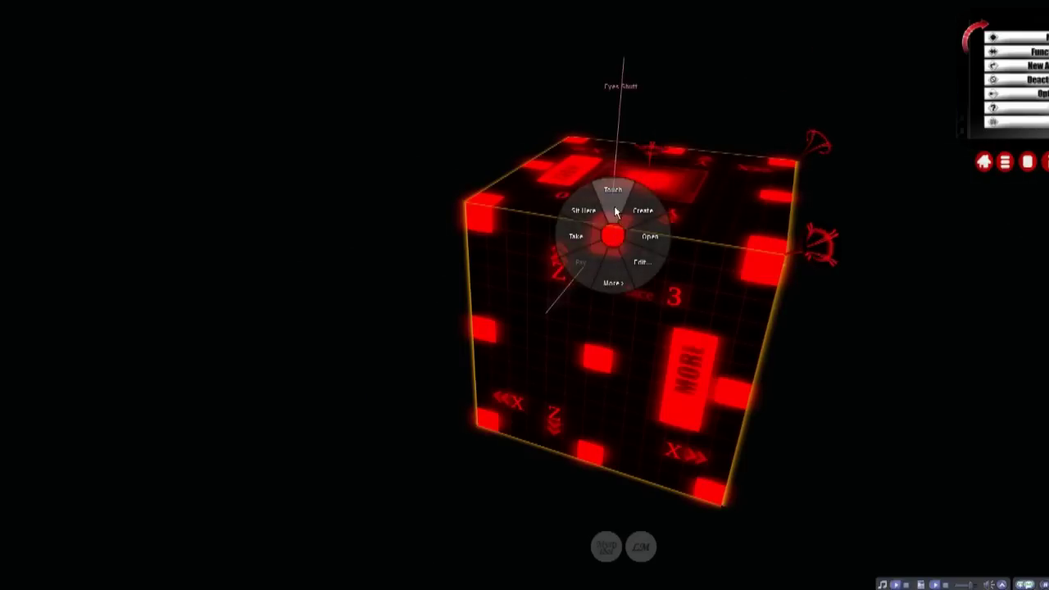
click(616, 209)
right_click(475, 216)
click(477, 189)
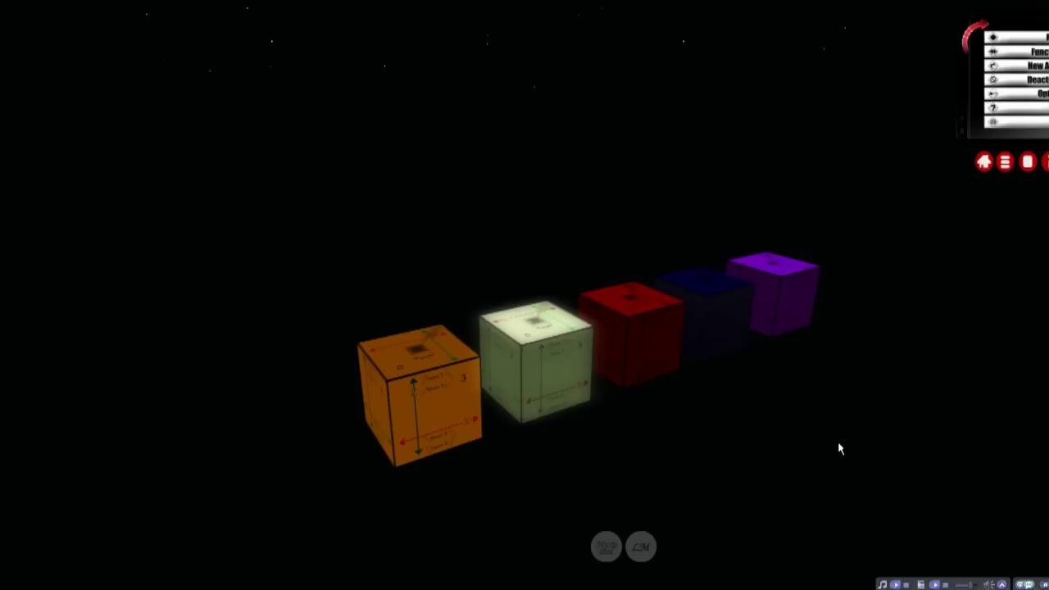
Activate the building controls on the orange, pale green, red, blue and purple cubes.
right_click(419, 394)
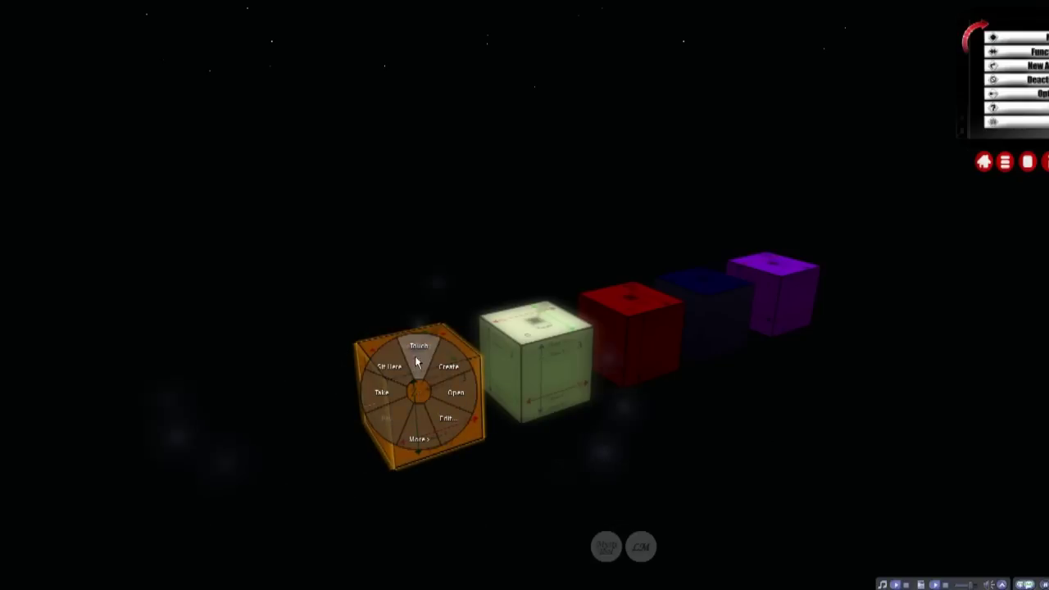
click(417, 363)
right_click(550, 361)
click(551, 339)
right_click(644, 345)
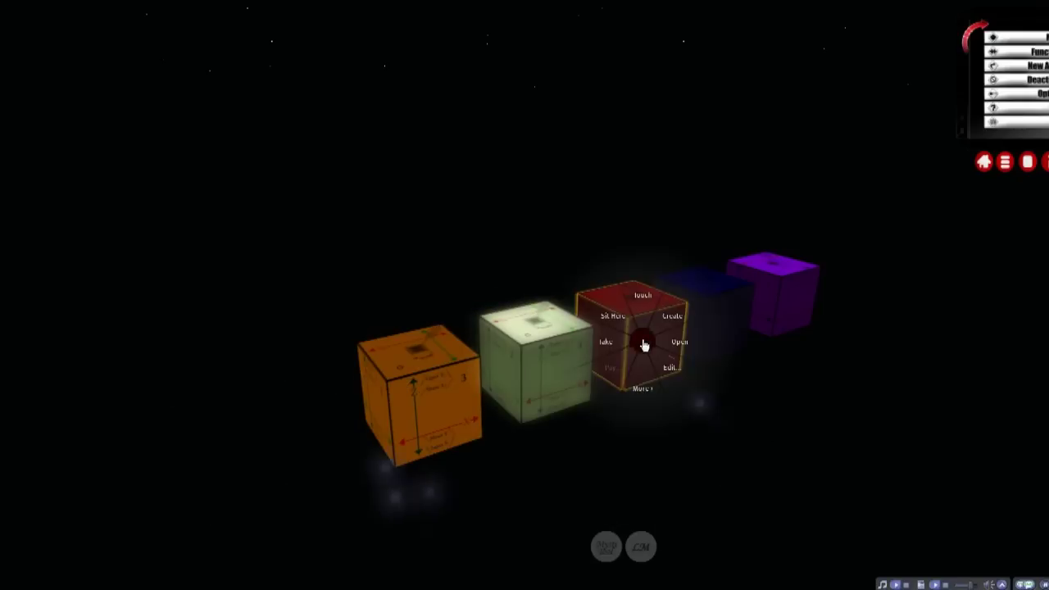
click(644, 345)
right_click(702, 299)
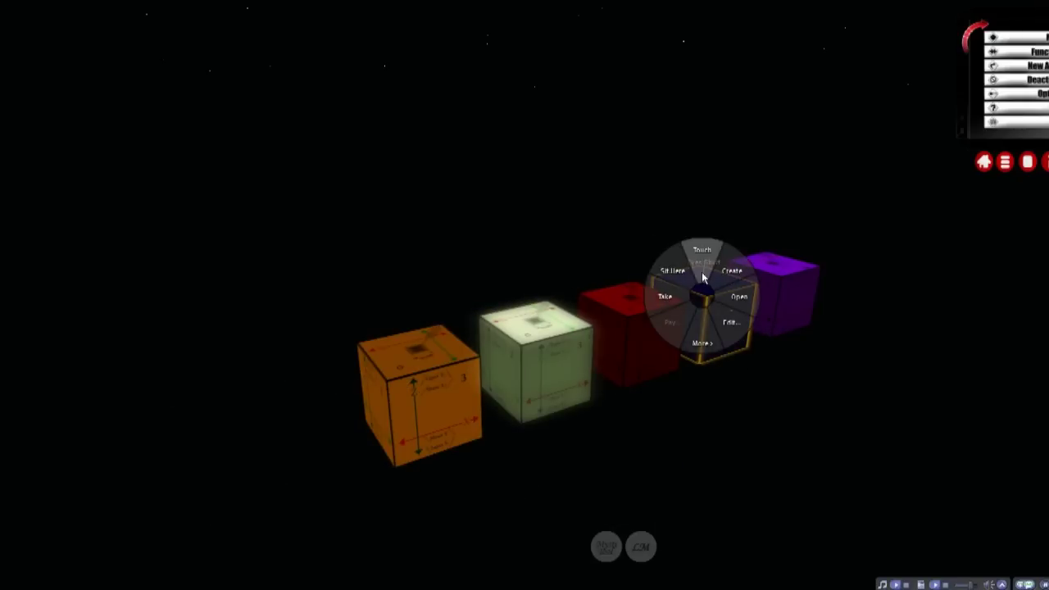
click(702, 279)
right_click(791, 292)
click(791, 248)
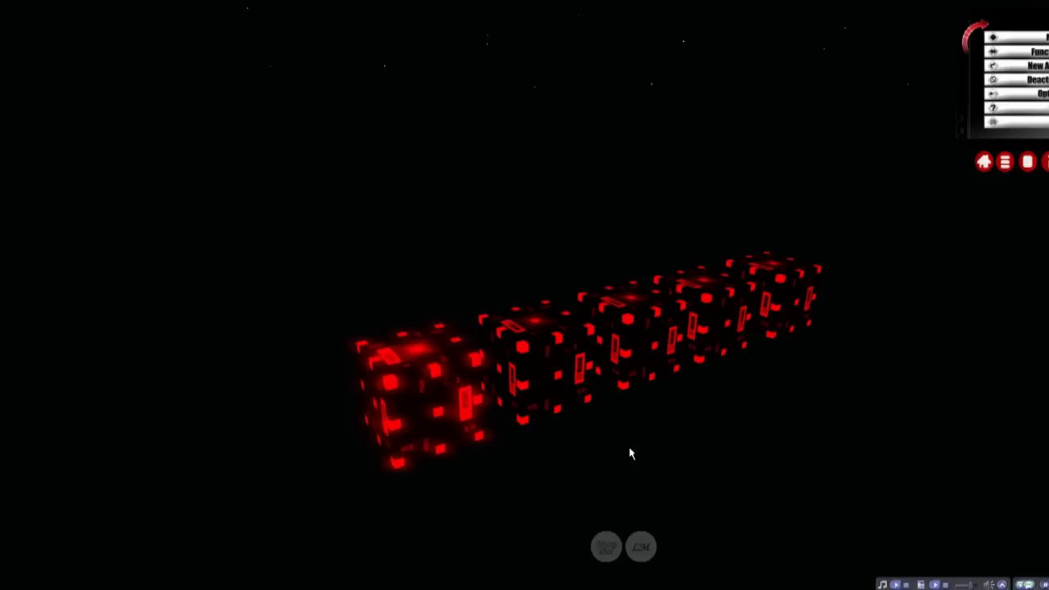
Select all five activated cubes for editing and copy them straight up as a second row at about Z 1386.433.
right_click(421, 400)
click(435, 409)
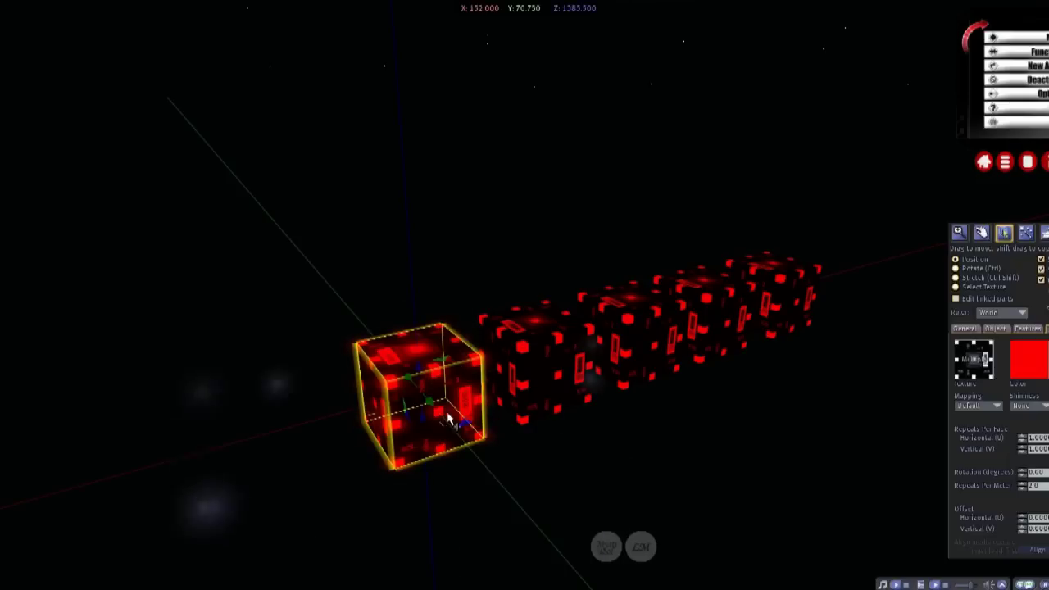
shift+click(542, 368)
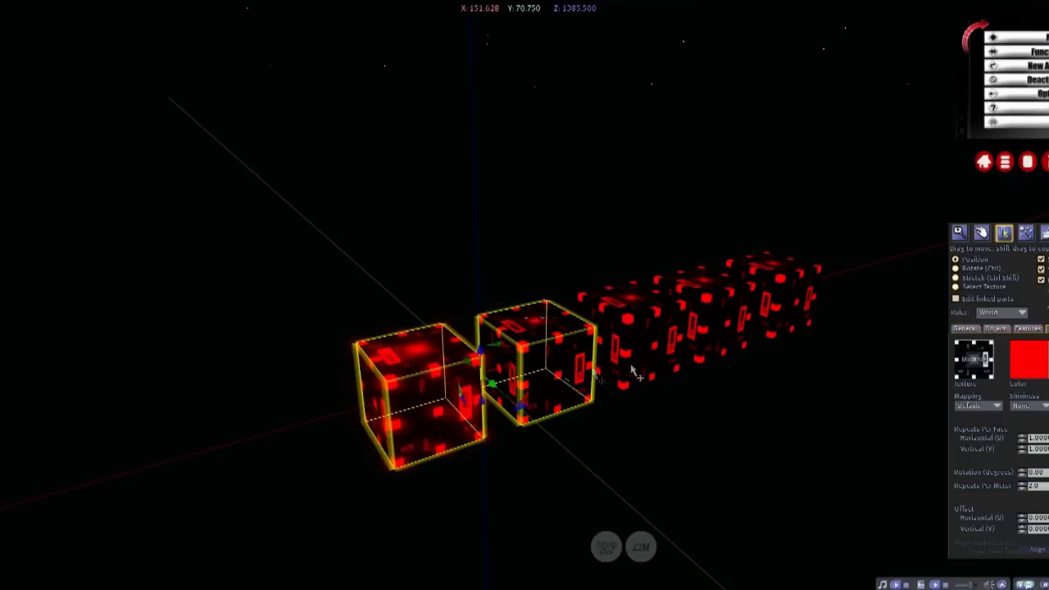
shift+click(650, 346)
shift+click(745, 309)
shift+click(782, 305)
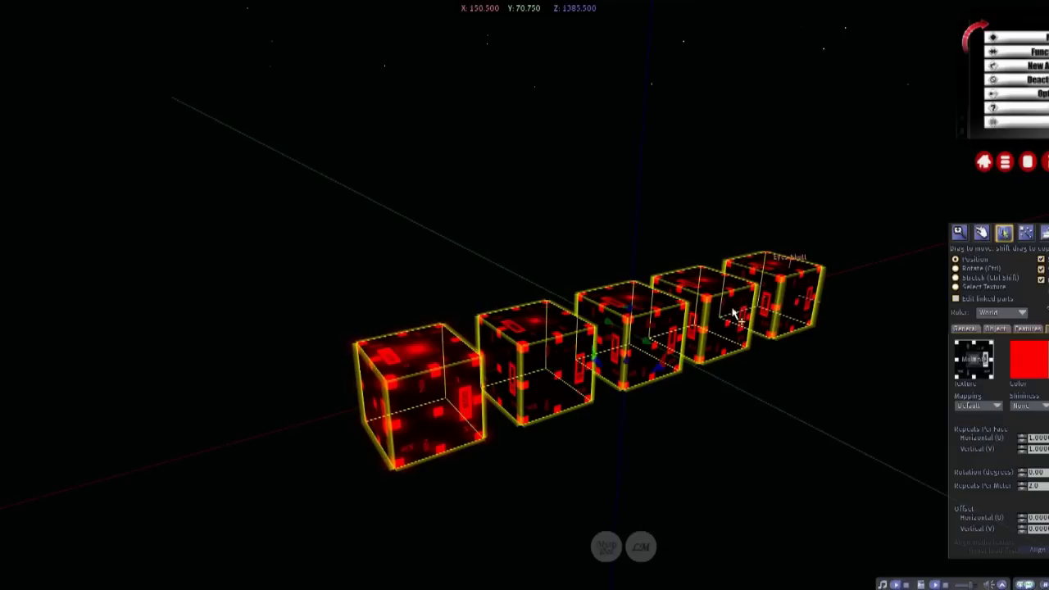
shift+drag(631, 316, 636, 169)
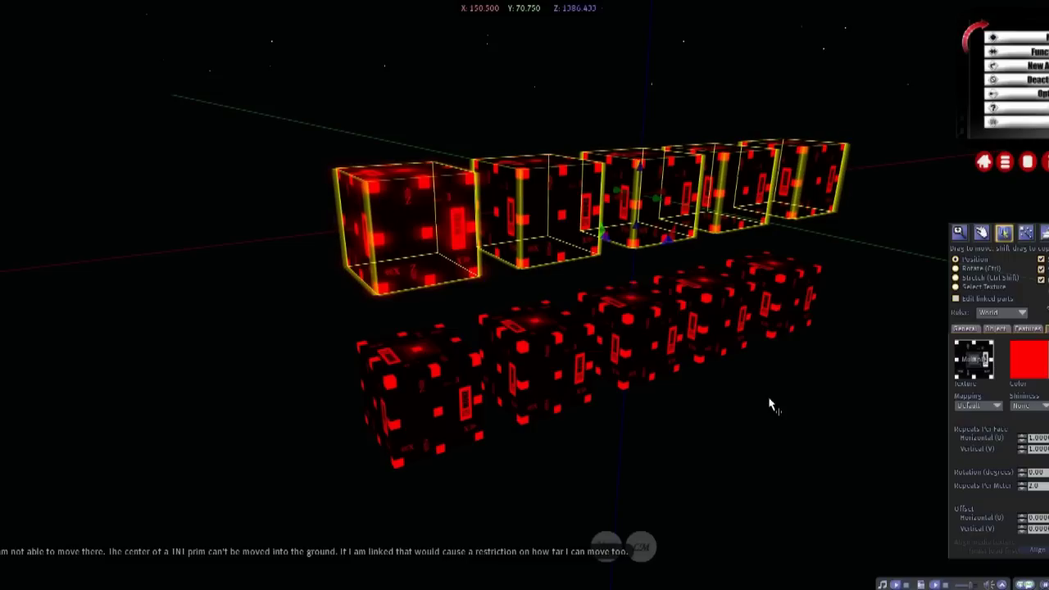
Deactivate the building controls on both rows of cubes by touching face 3 of the nearest lower cube, and close the object editor.
right_click(466, 408)
click(460, 372)
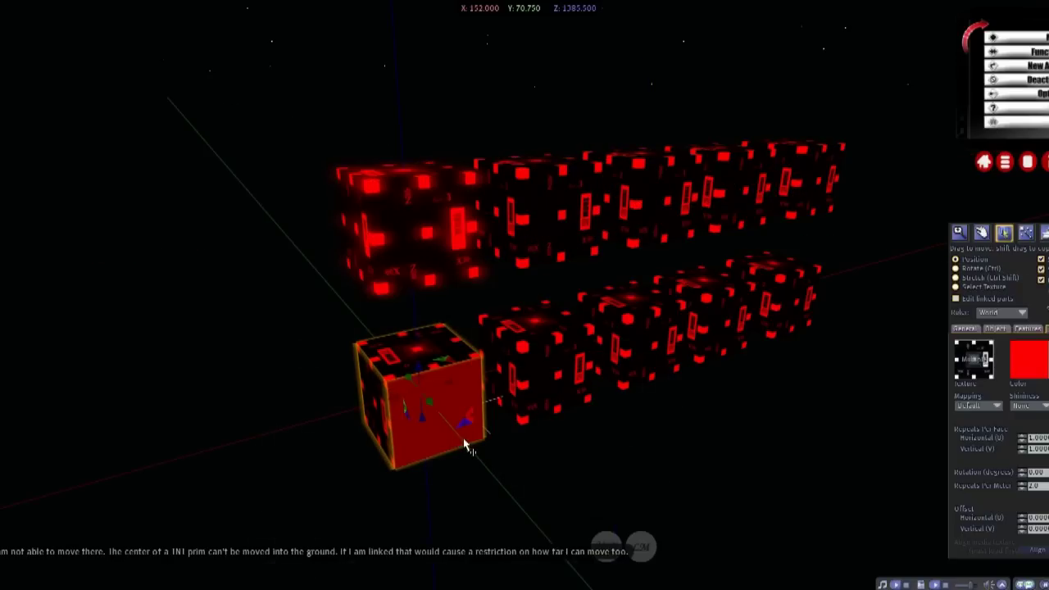
right_click(441, 426)
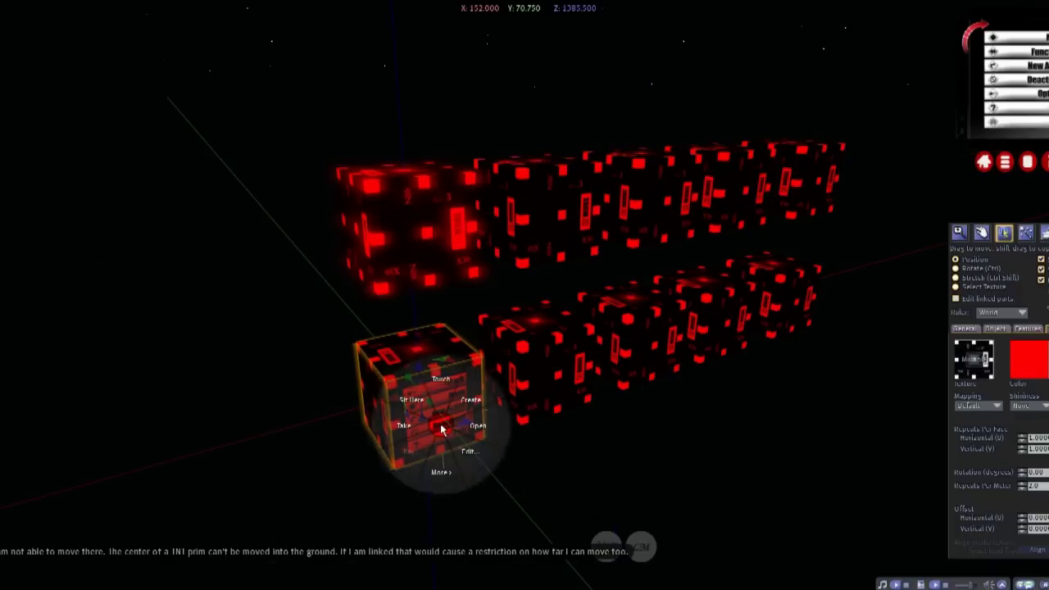
click(440, 387)
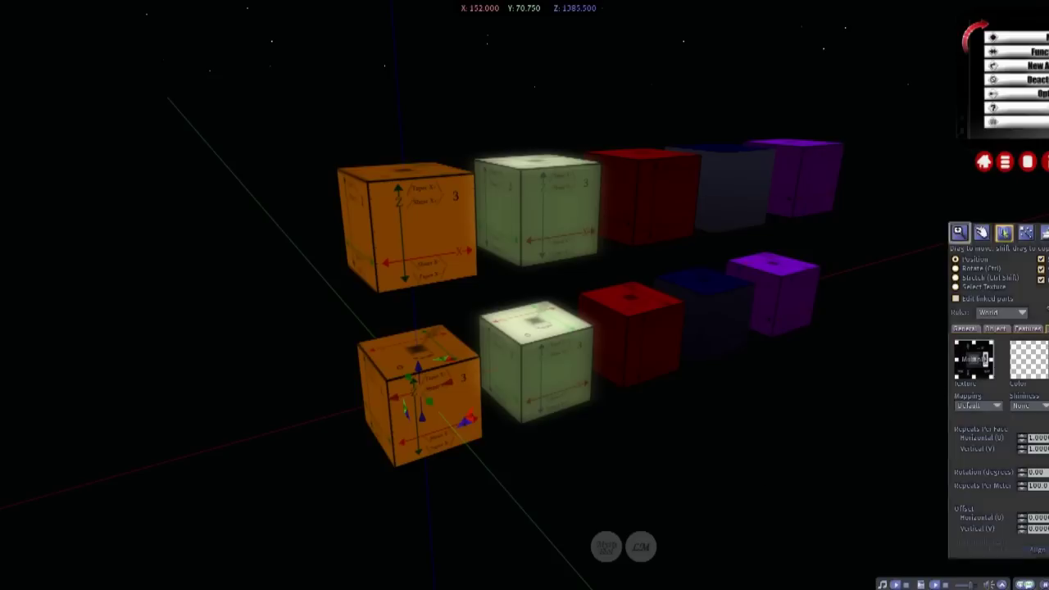
click(1048, 227)
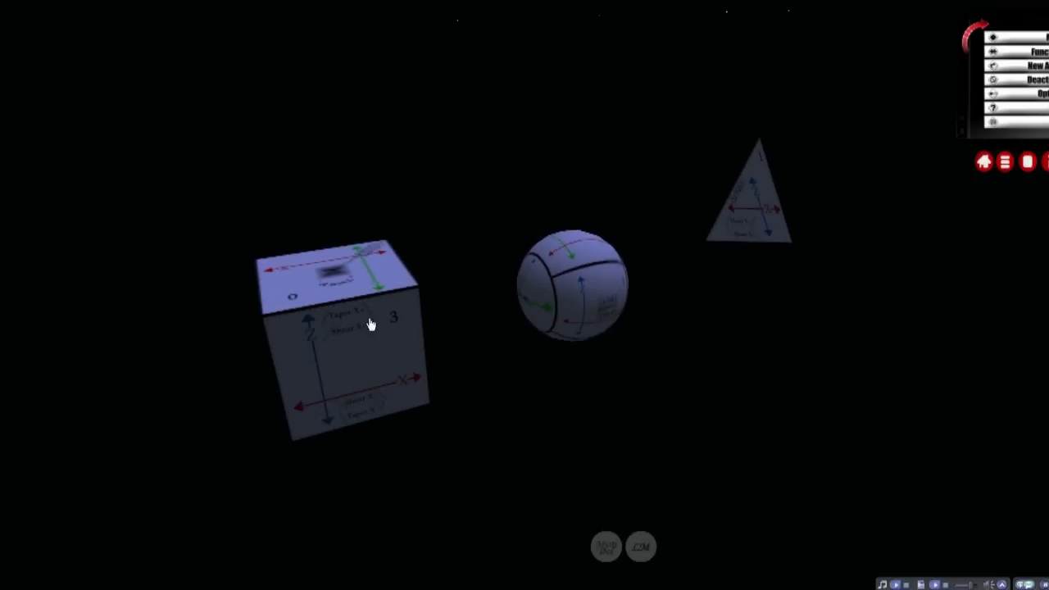
Activate the building controls on the cube, the sphere and the pyramid.
right_click(369, 322)
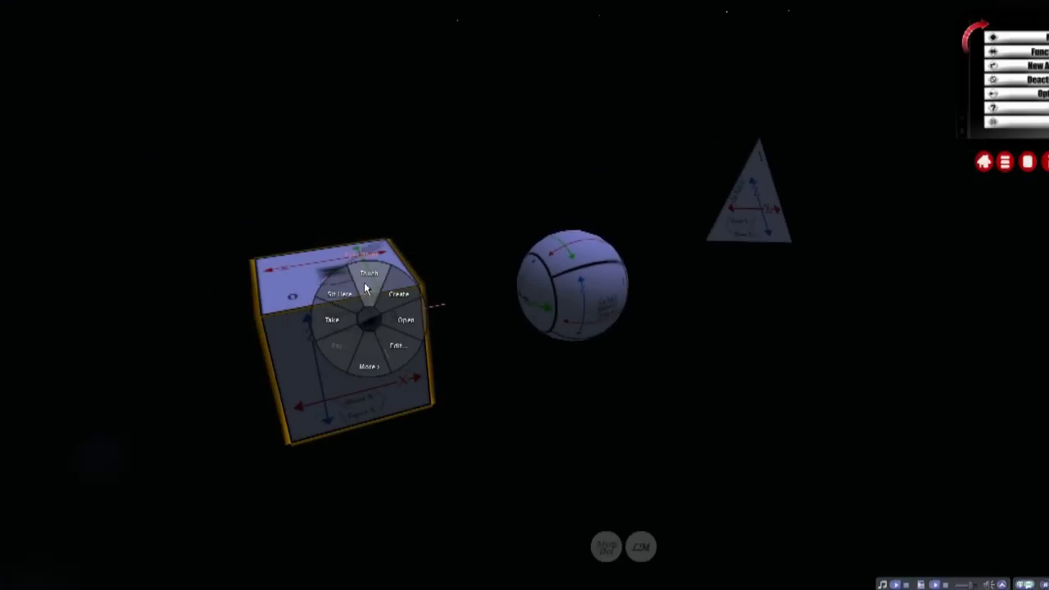
click(366, 288)
right_click(569, 302)
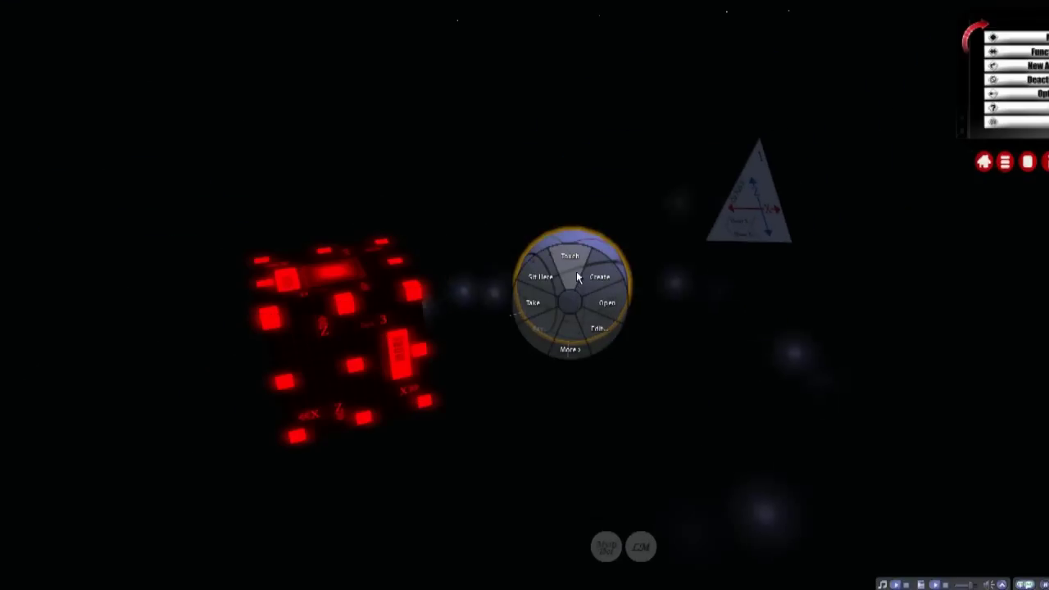
click(576, 277)
right_click(760, 203)
click(761, 174)
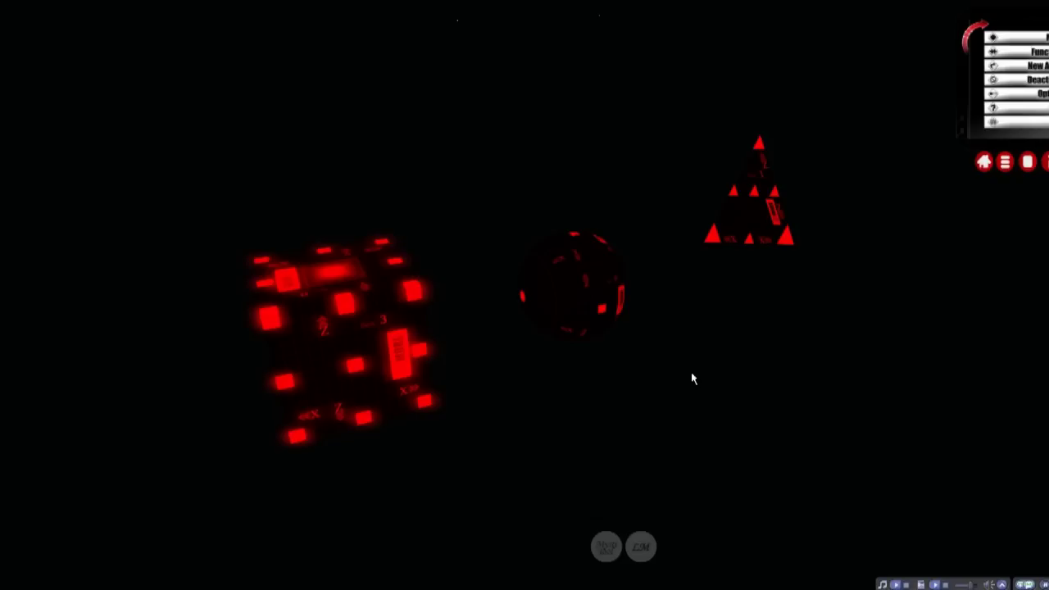
Touch the sphere's control point facing the cube and target the cube's face 3 upper corner nearest the sphere for snapping.
right_click(522, 297)
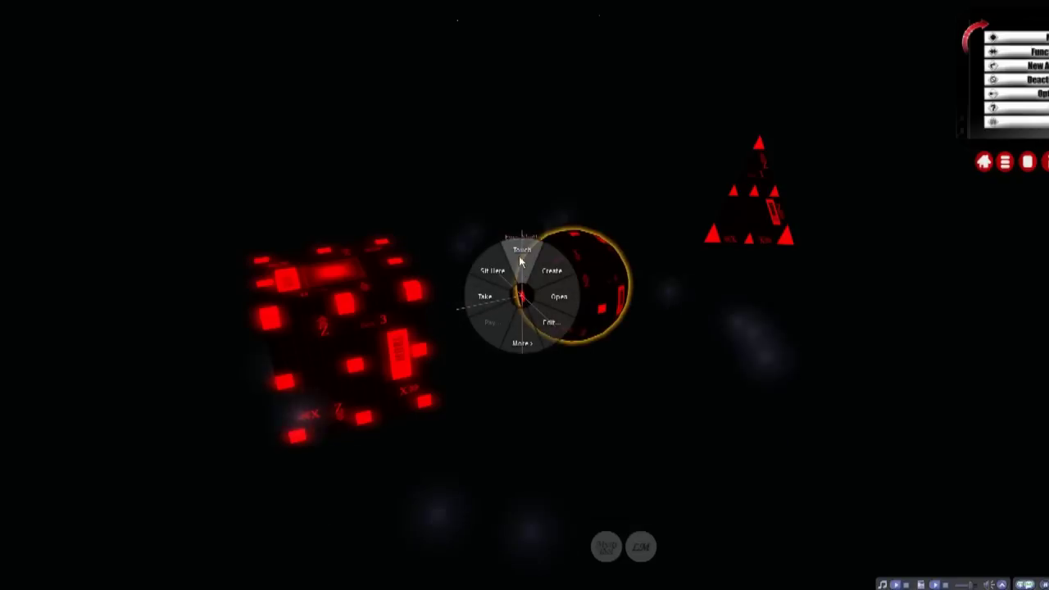
click(520, 255)
right_click(404, 295)
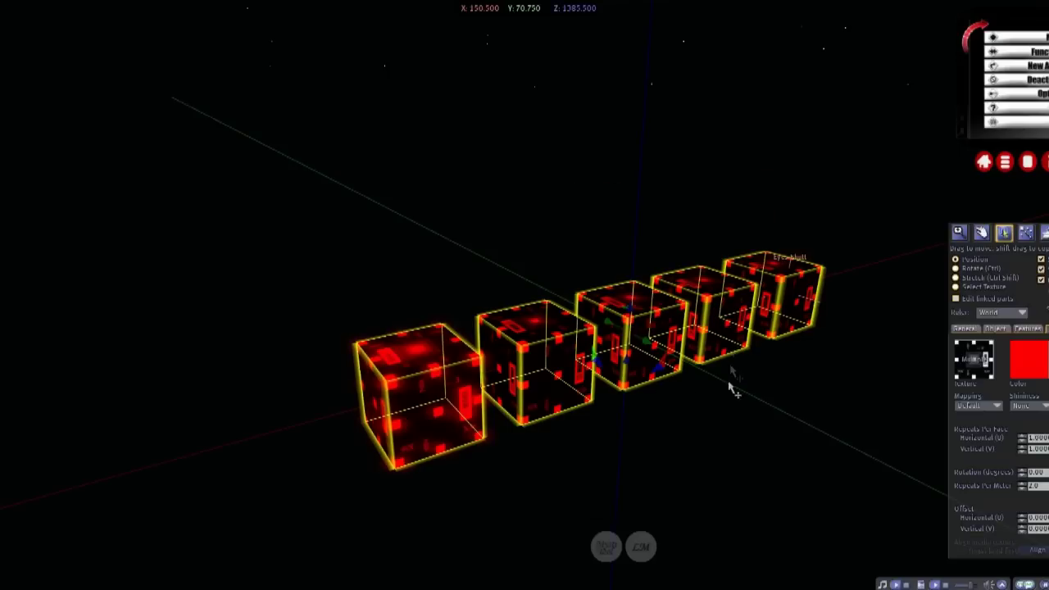
Move the five selected activated cubes vertically along the Z axis.
drag(631, 313, 632, 314)
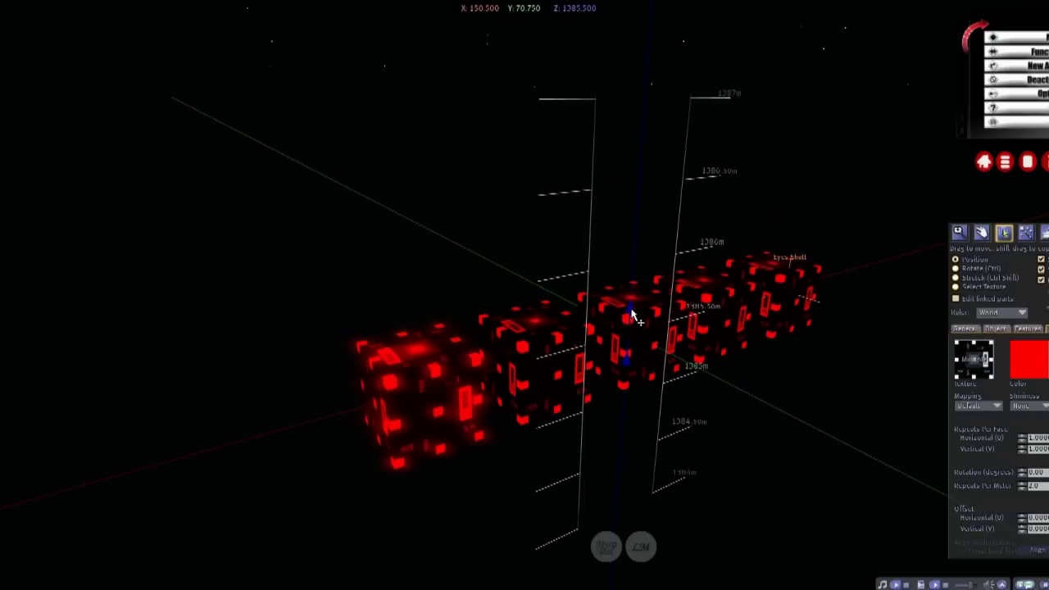